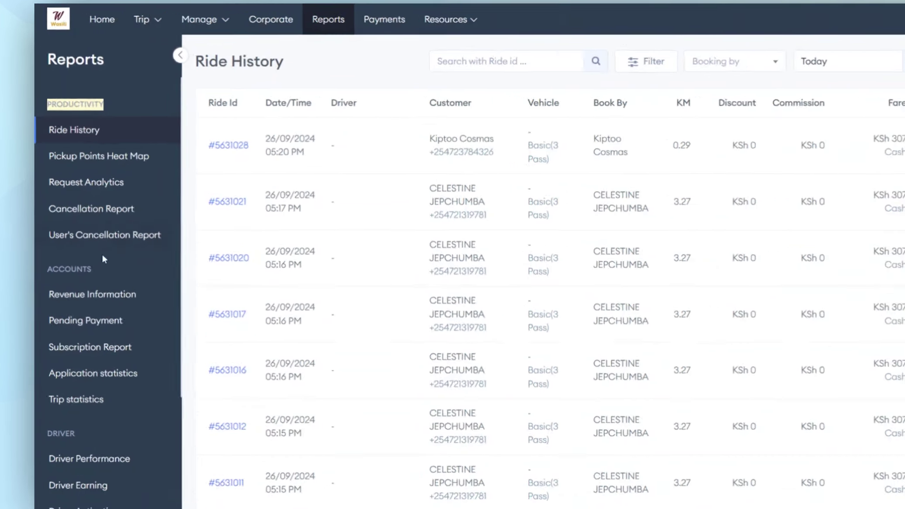
Step: Highlight the DRIVER and then the CUSTOMER section headings in the sidebar
{"action": "scroll", "coordinate": [99, 251], "scroll_direction": "down", "scroll_amount": 2}
{"action": "left_click_drag", "start_coordinate": [45, 204], "coordinate": [87, 206]}
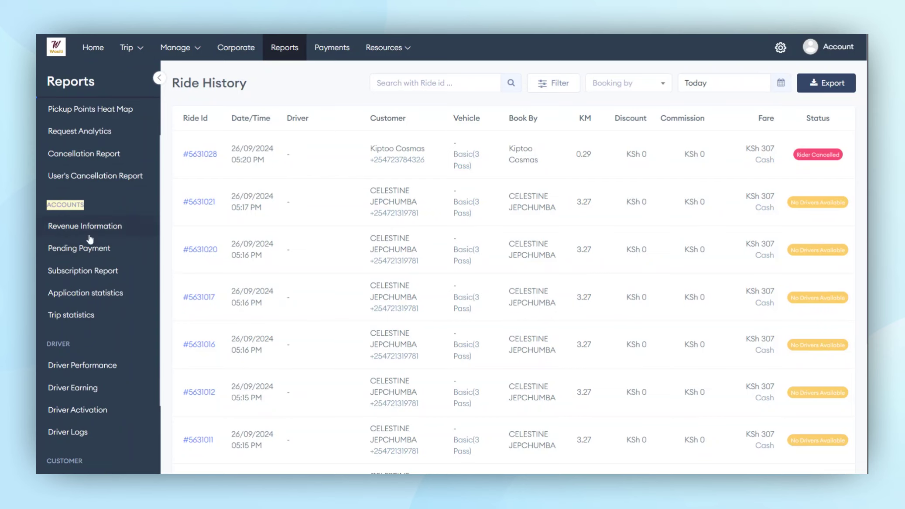
{"action": "scroll", "coordinate": [87, 247], "scroll_direction": "down", "scroll_amount": 3}
{"action": "double_click", "coordinate": [59, 250]}
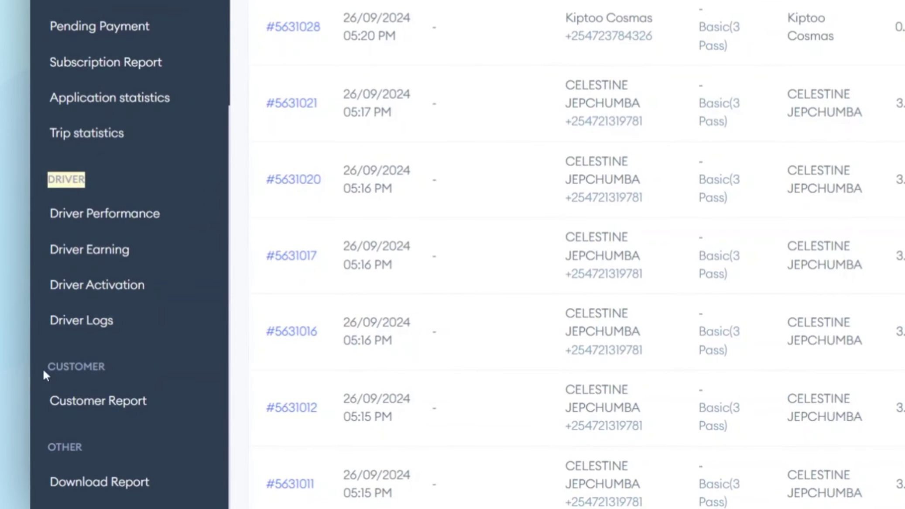
{"action": "left_click", "coordinate": [46, 367]}
{"action": "double_click", "coordinate": [49, 367]}
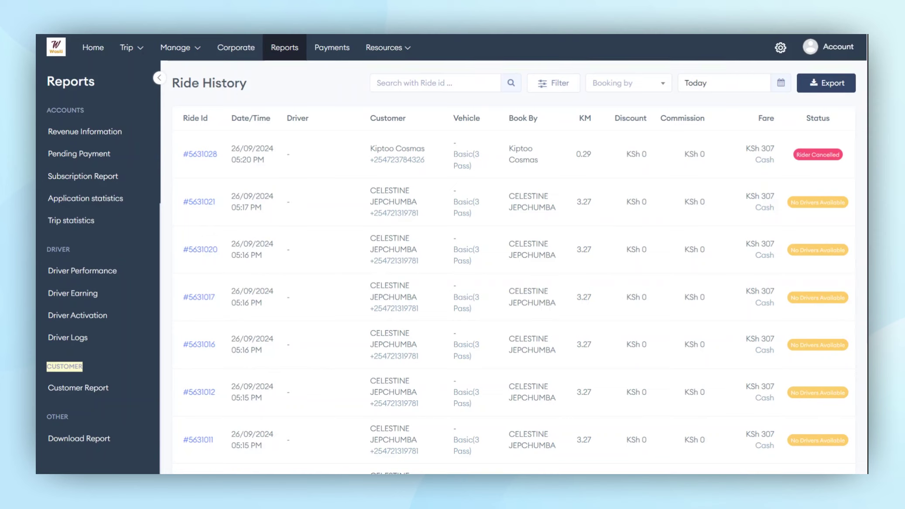
Step: Open the Ride History report, search for ride id 5631, then clear the search
{"action": "scroll", "coordinate": [92, 359], "scroll_direction": "up", "scroll_amount": 4}
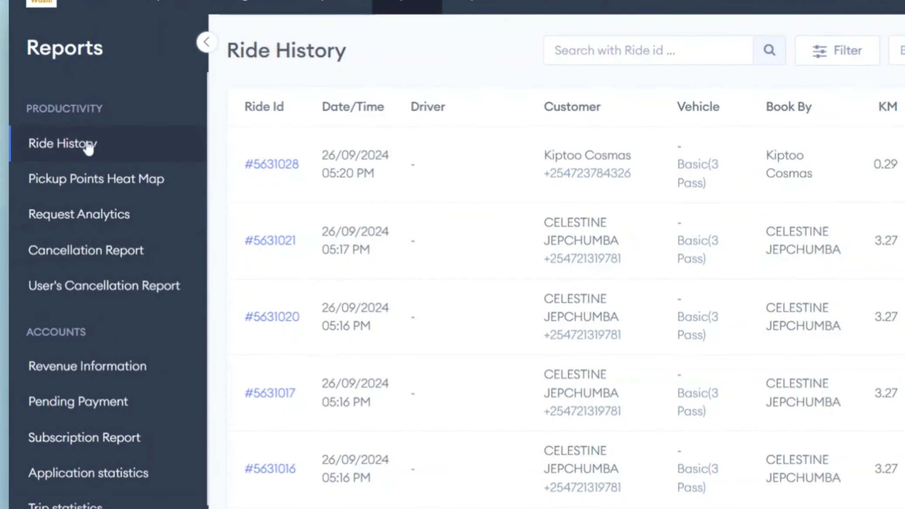
{"action": "left_click", "coordinate": [85, 141]}
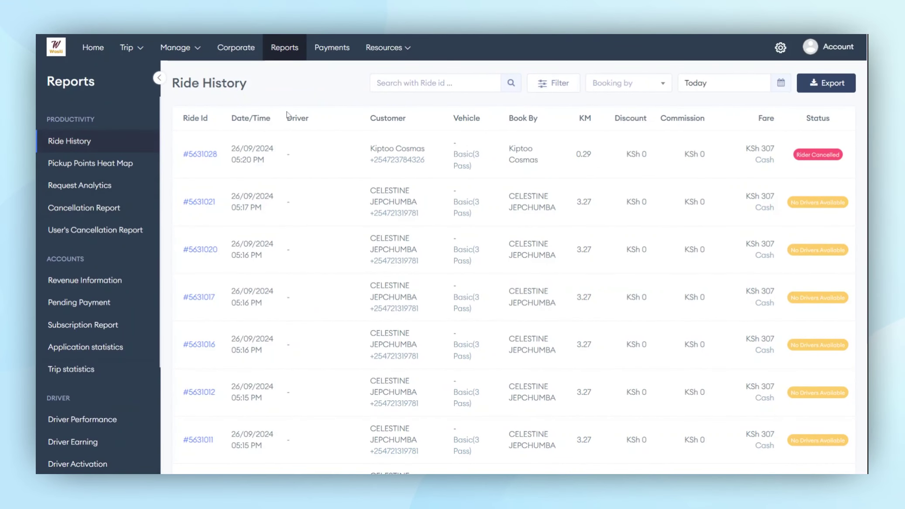
{"action": "left_click", "coordinate": [414, 84]}
{"action": "type", "text": "5631028"}
{"action": "key", "text": "Return"}
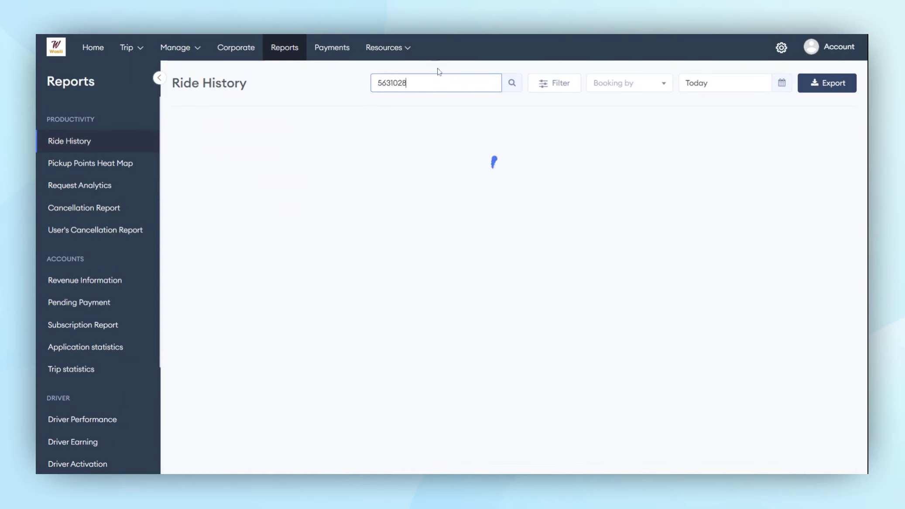
{"action": "key", "text": "ctrl+a"}
{"action": "key", "text": "BackSpace"}
Step: Review the filter, booking-source and date options unchanged, export today's ride history, and open the Pickup Points Heat Map
{"action": "left_click", "coordinate": [553, 84]}
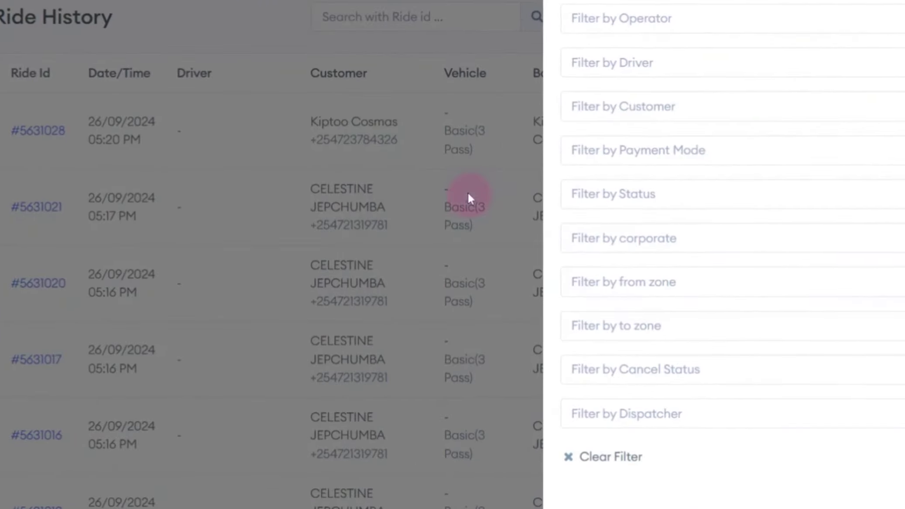
{"action": "left_click", "coordinate": [469, 204]}
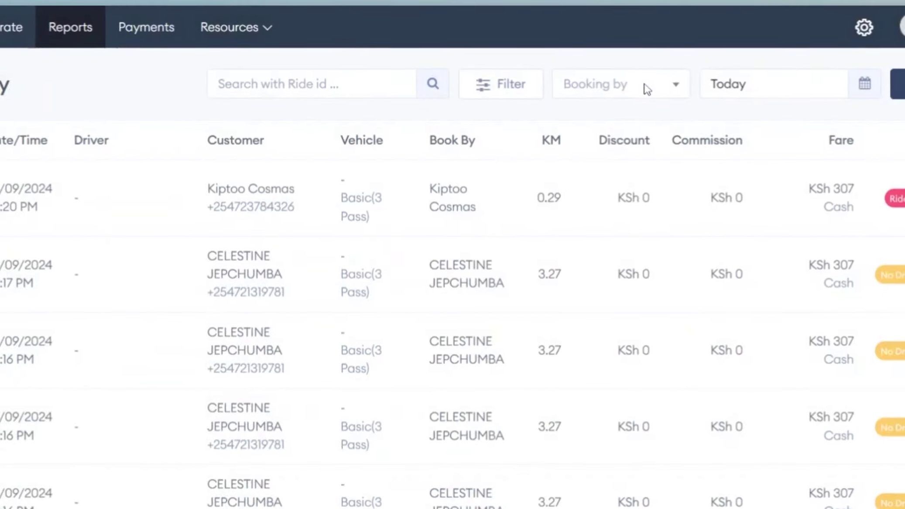
{"action": "left_click", "coordinate": [647, 89]}
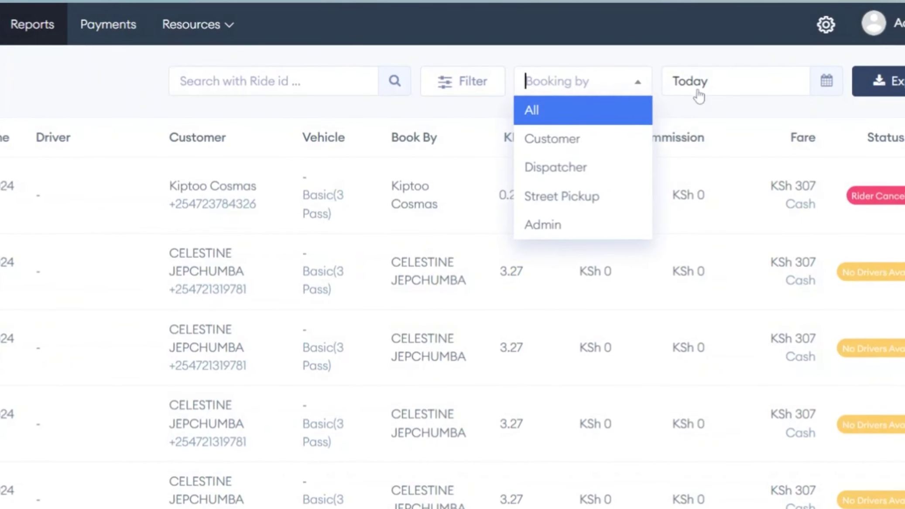
{"action": "left_click", "coordinate": [699, 89]}
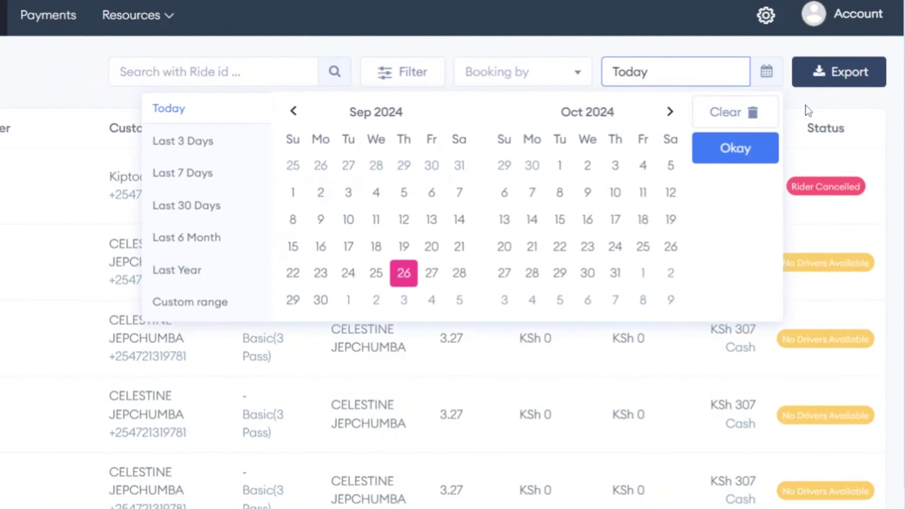
{"action": "left_click", "coordinate": [808, 111]}
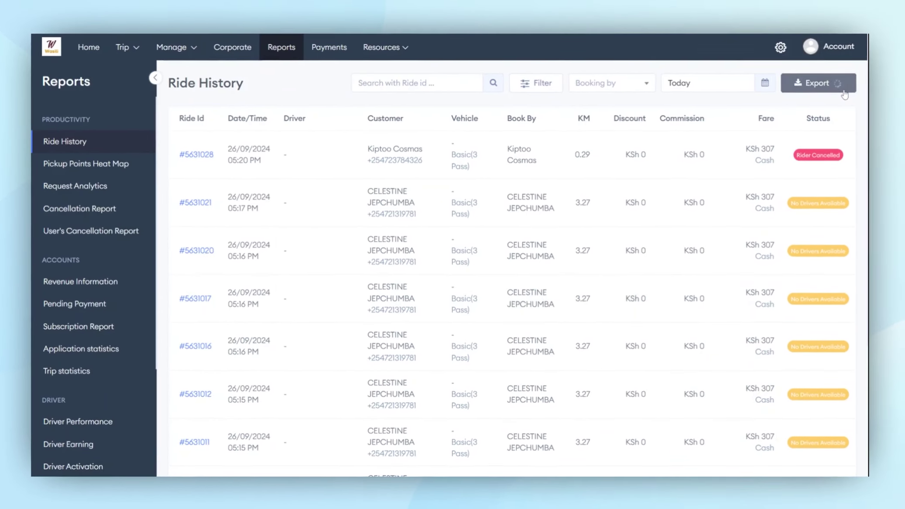
{"action": "left_click", "coordinate": [866, 85]}
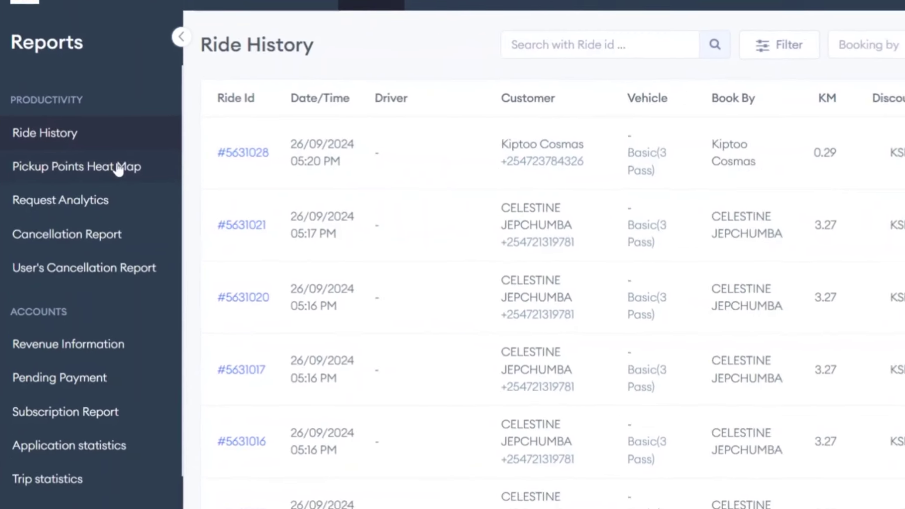
{"action": "left_click", "coordinate": [125, 164]}
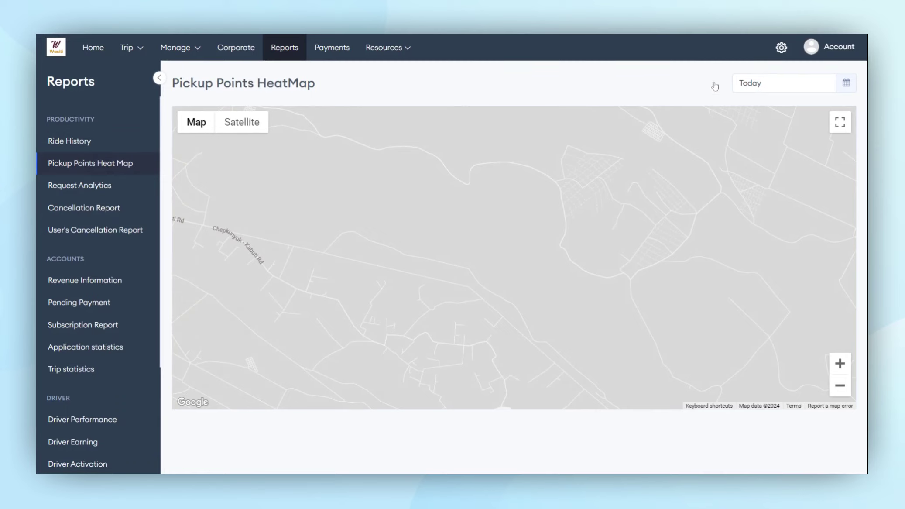
Step: Switch the Pickup Points heat map to Last 30 Days, revealing pickup clusters of 8 and 2
{"action": "scroll", "coordinate": [570, 211], "scroll_direction": "down", "scroll_amount": 5}
{"action": "scroll", "coordinate": [444, 219], "scroll_direction": "down", "scroll_amount": 2}
{"action": "scroll", "coordinate": [444, 219], "scroll_direction": "down", "scroll_amount": 2}
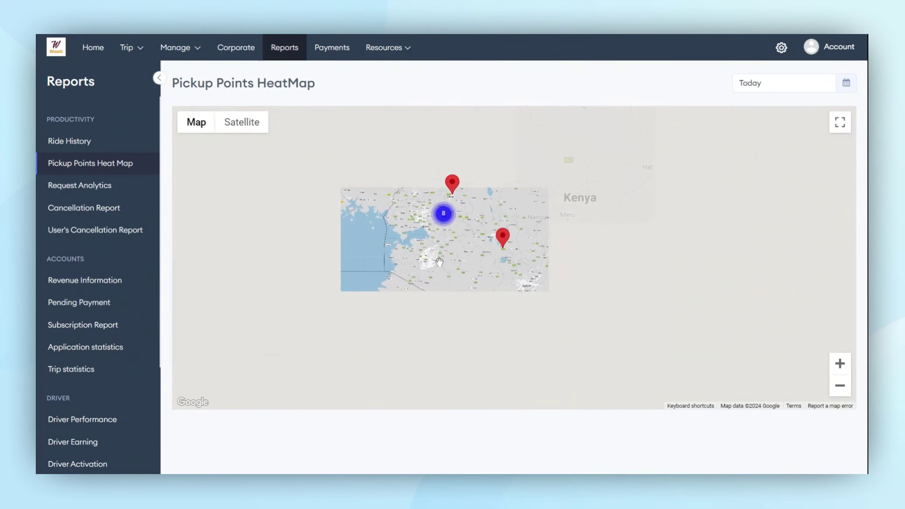
{"action": "scroll", "coordinate": [447, 226], "scroll_direction": "up", "scroll_amount": 2}
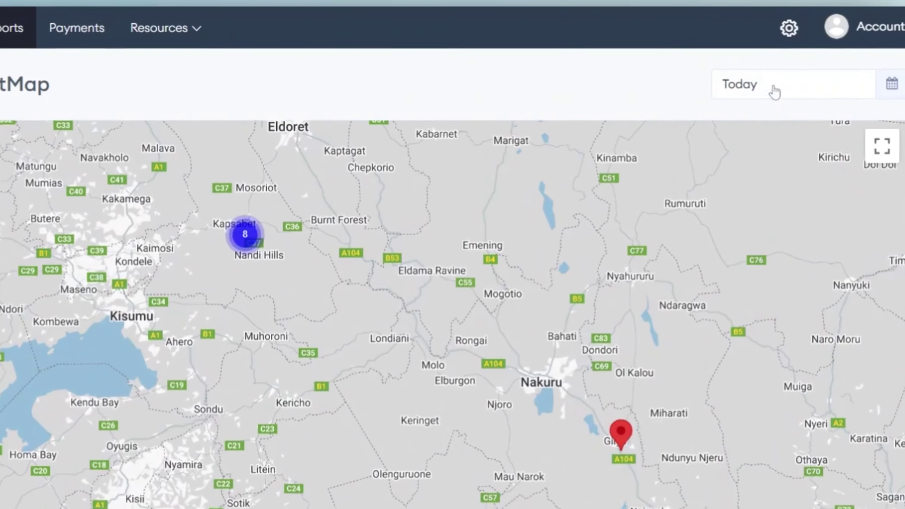
{"action": "left_click", "coordinate": [773, 85]}
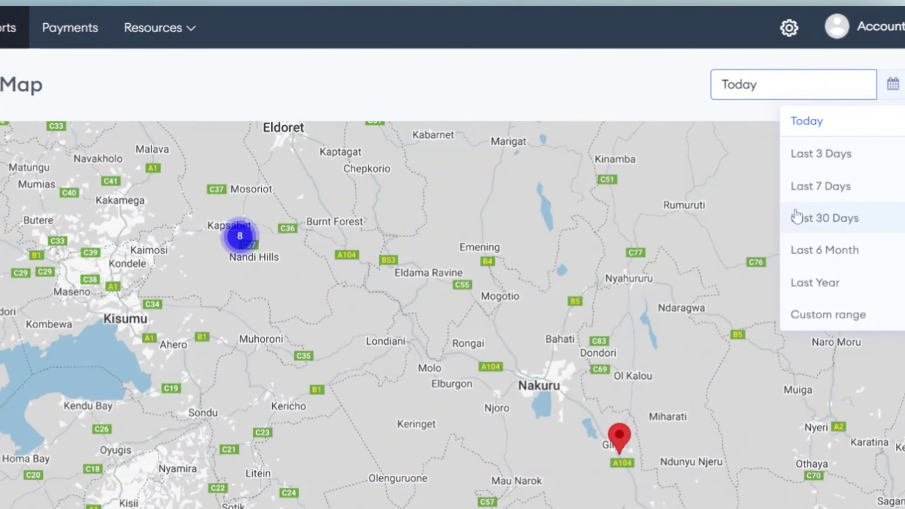
{"action": "left_click", "coordinate": [797, 217]}
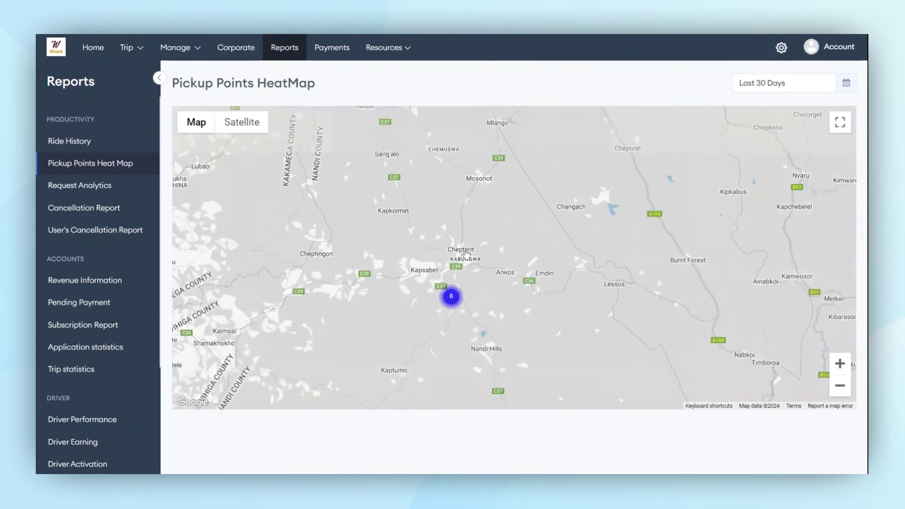
{"action": "scroll", "coordinate": [466, 255], "scroll_direction": "down", "scroll_amount": 5}
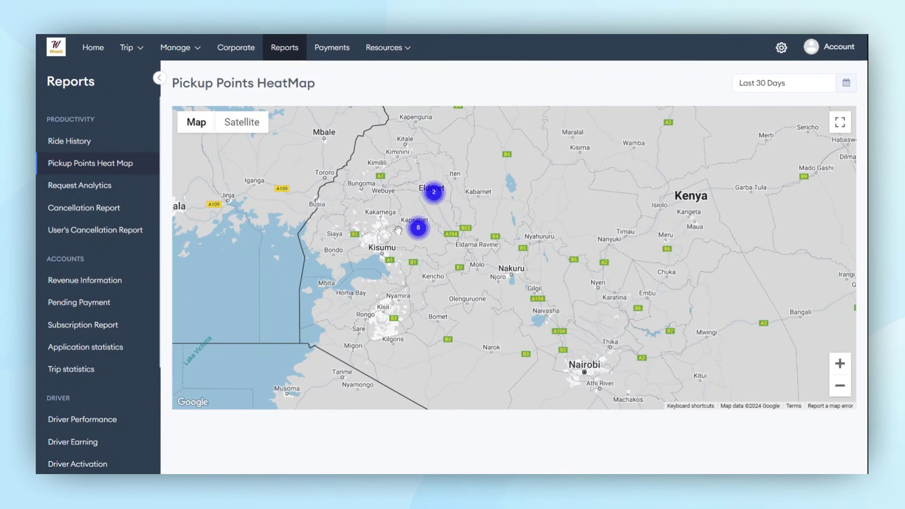
Step: In Request Analytics, chart No Driver (78), then Cancelled (146), then Completed (144) requests alone
{"action": "left_click", "coordinate": [105, 192]}
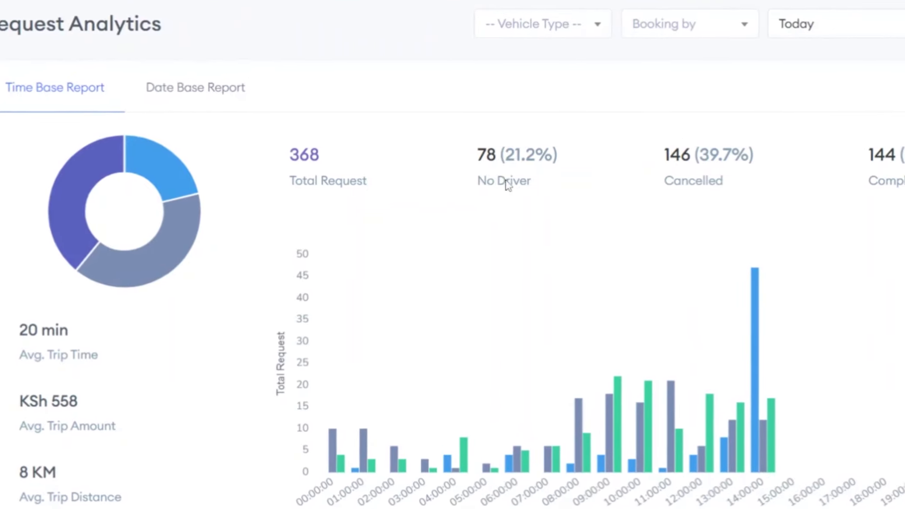
{"action": "left_click", "coordinate": [490, 183]}
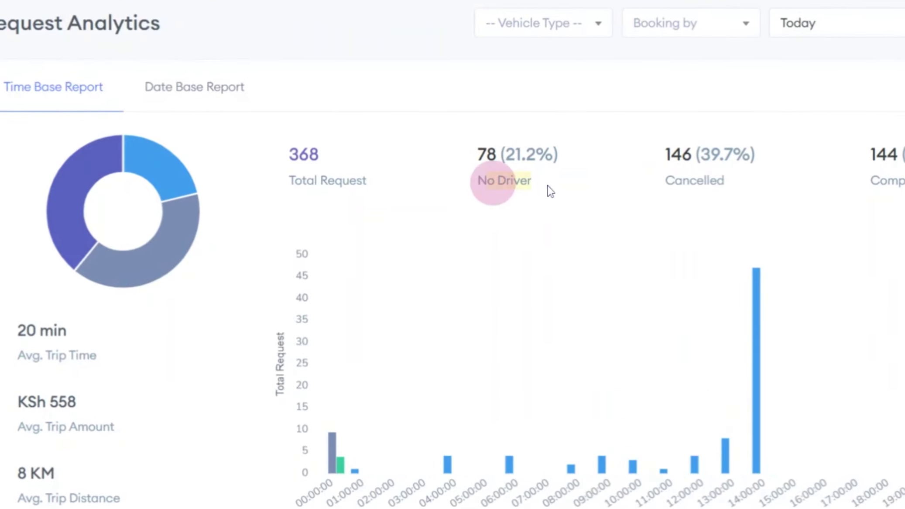
{"action": "left_click", "coordinate": [675, 189]}
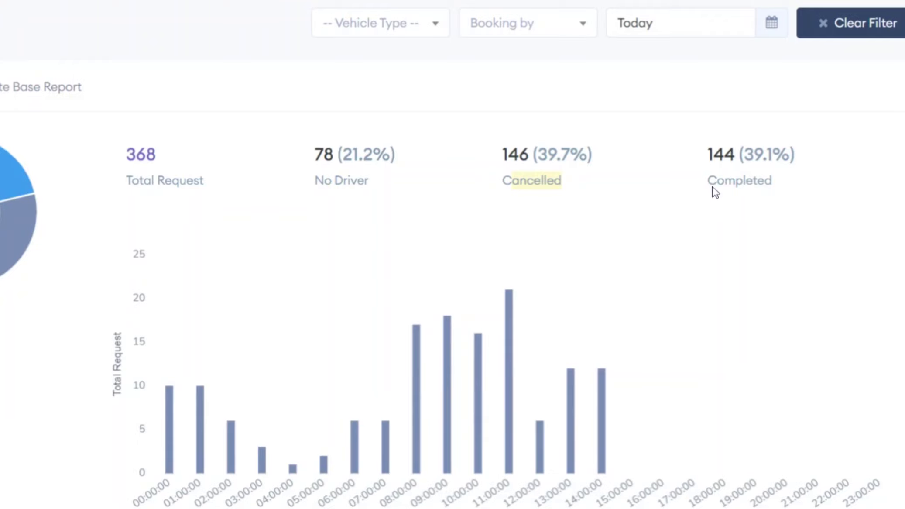
{"action": "left_click", "coordinate": [756, 188]}
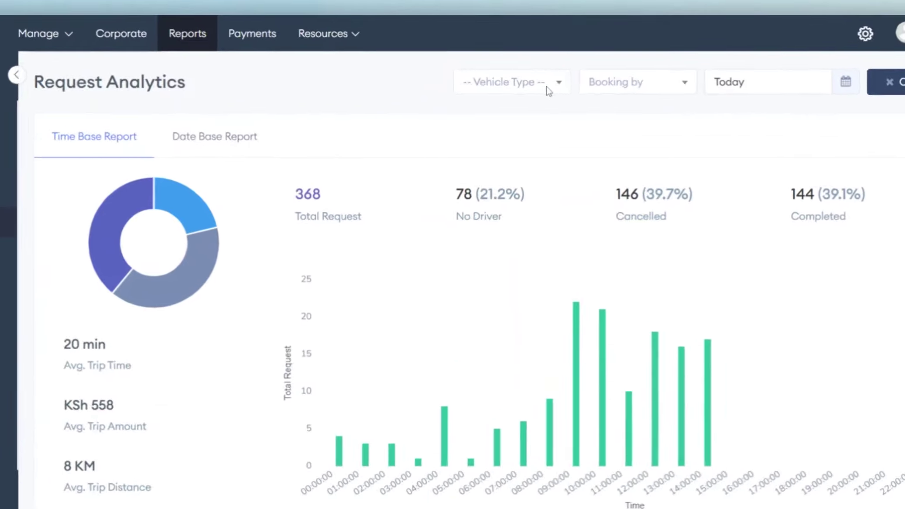
Step: Filter the request analytics to Basic(3 Pass) vehicles and Customer bookings
{"action": "left_click", "coordinate": [551, 83]}
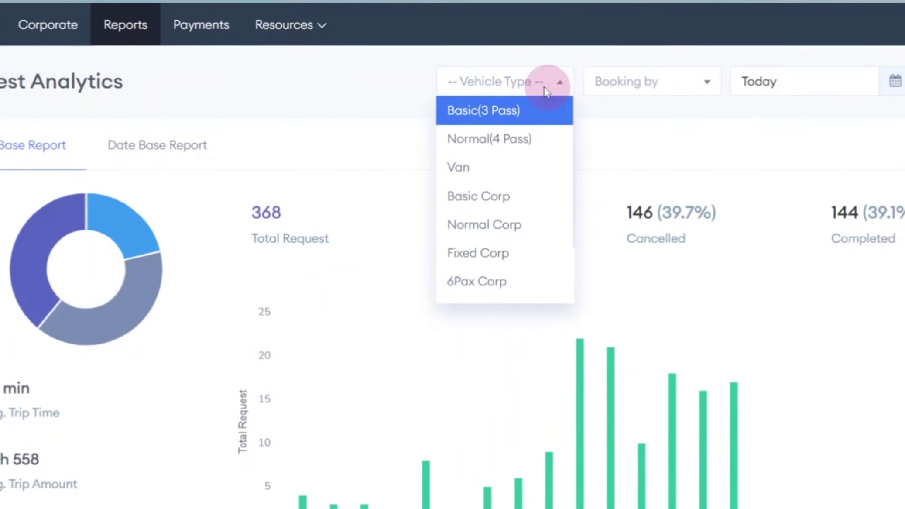
{"action": "left_click", "coordinate": [511, 116]}
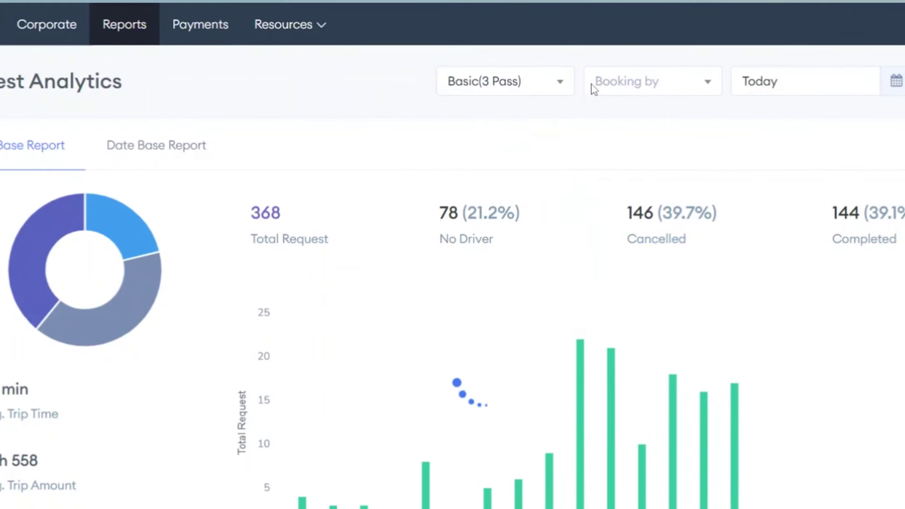
{"action": "left_click", "coordinate": [623, 90]}
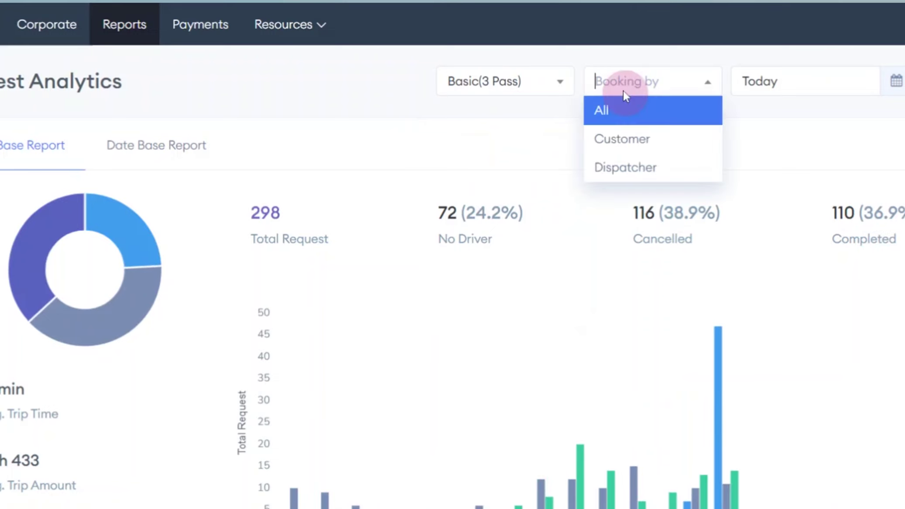
{"action": "left_click", "coordinate": [635, 141]}
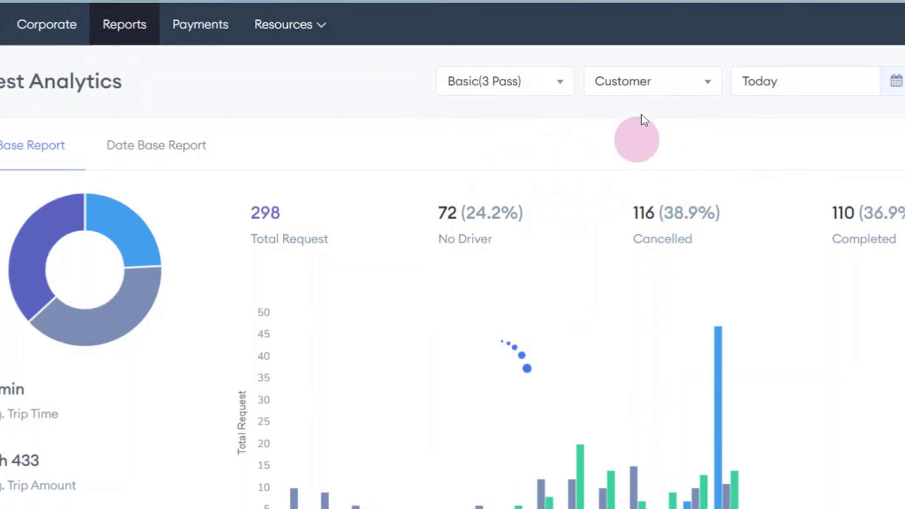
Step: Clear the analytics filters, view the Date Base Report, then open the Cancellation Report
{"action": "left_click", "coordinate": [784, 99]}
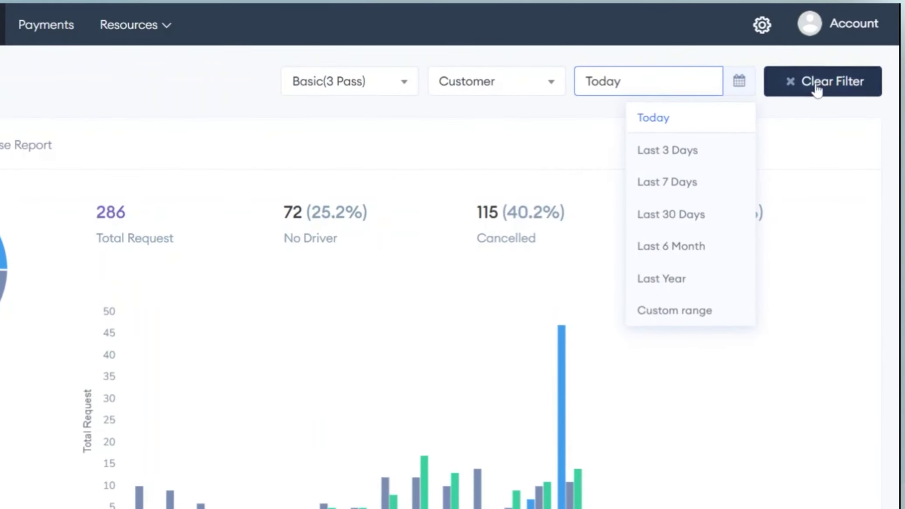
{"action": "left_click", "coordinate": [818, 84]}
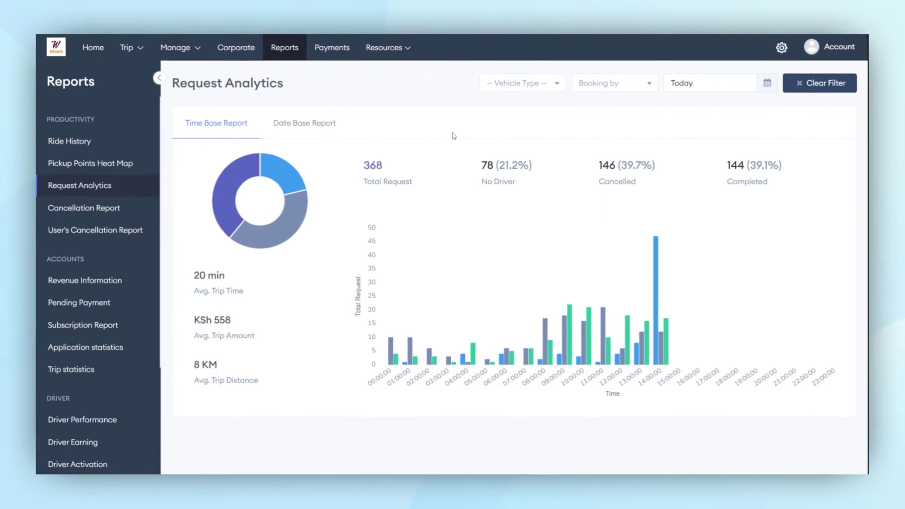
{"action": "left_click", "coordinate": [316, 131]}
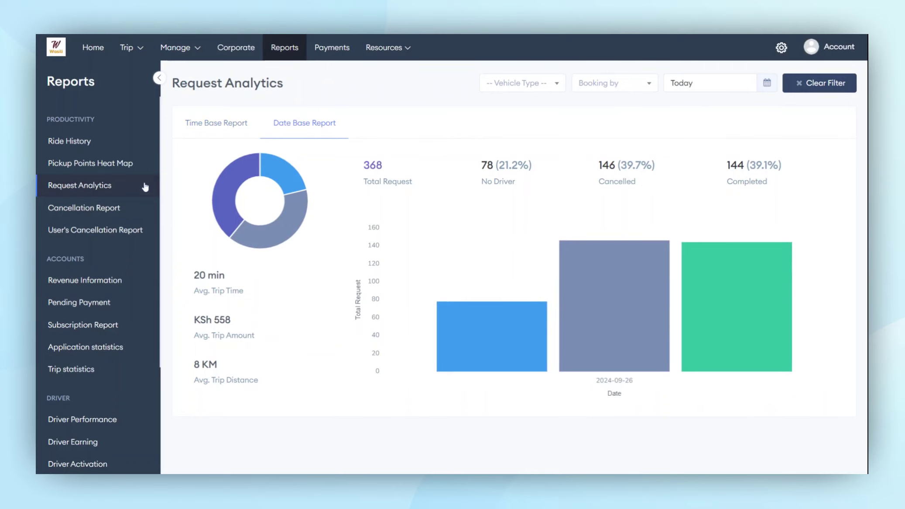
{"action": "left_click", "coordinate": [125, 216]}
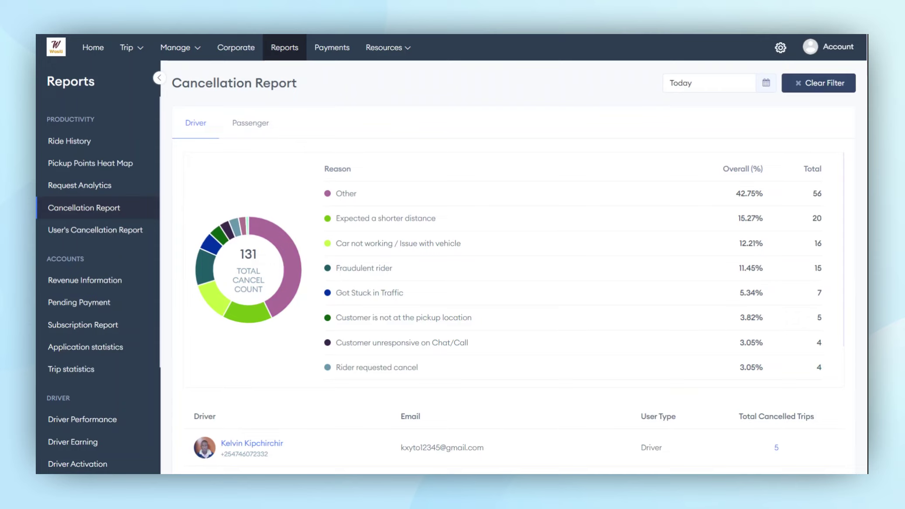
Step: Scroll the driver reasons table, then switch to Passenger cancellations, led by 'Got another Ride' at 37.00%
{"action": "left_click", "coordinate": [338, 191]}
{"action": "scroll", "coordinate": [498, 367], "scroll_direction": "down", "scroll_amount": 1}
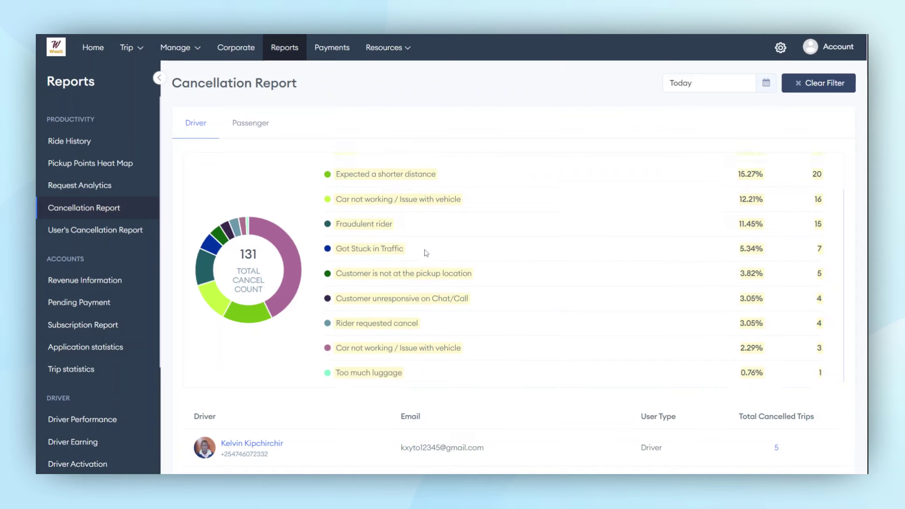
{"action": "scroll", "coordinate": [426, 253], "scroll_direction": "up", "scroll_amount": 2}
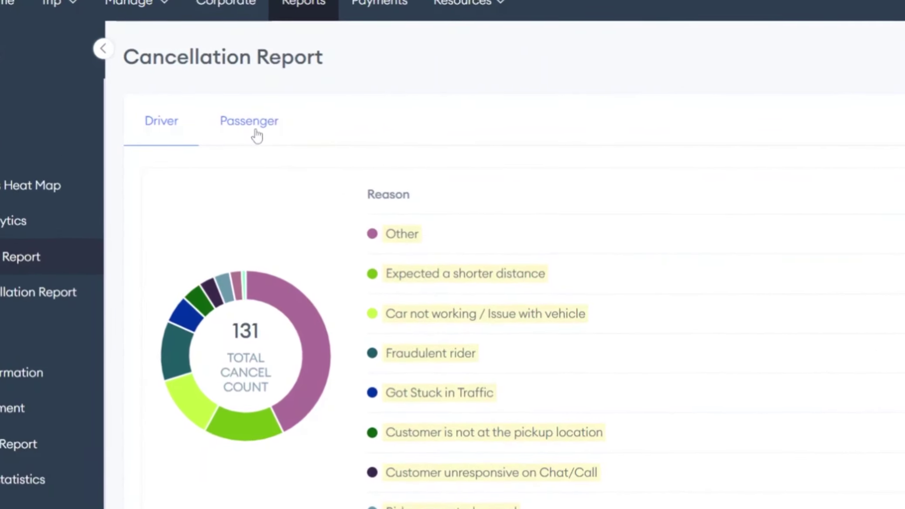
{"action": "left_click", "coordinate": [256, 130]}
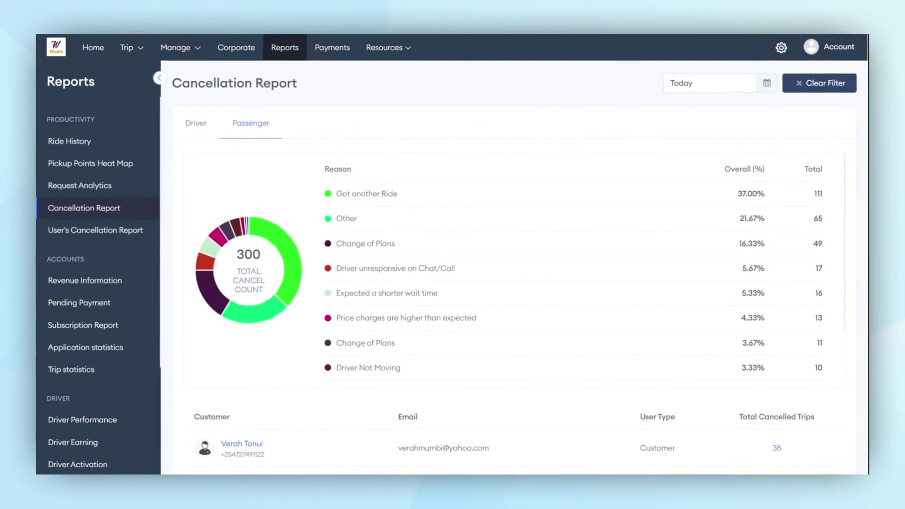